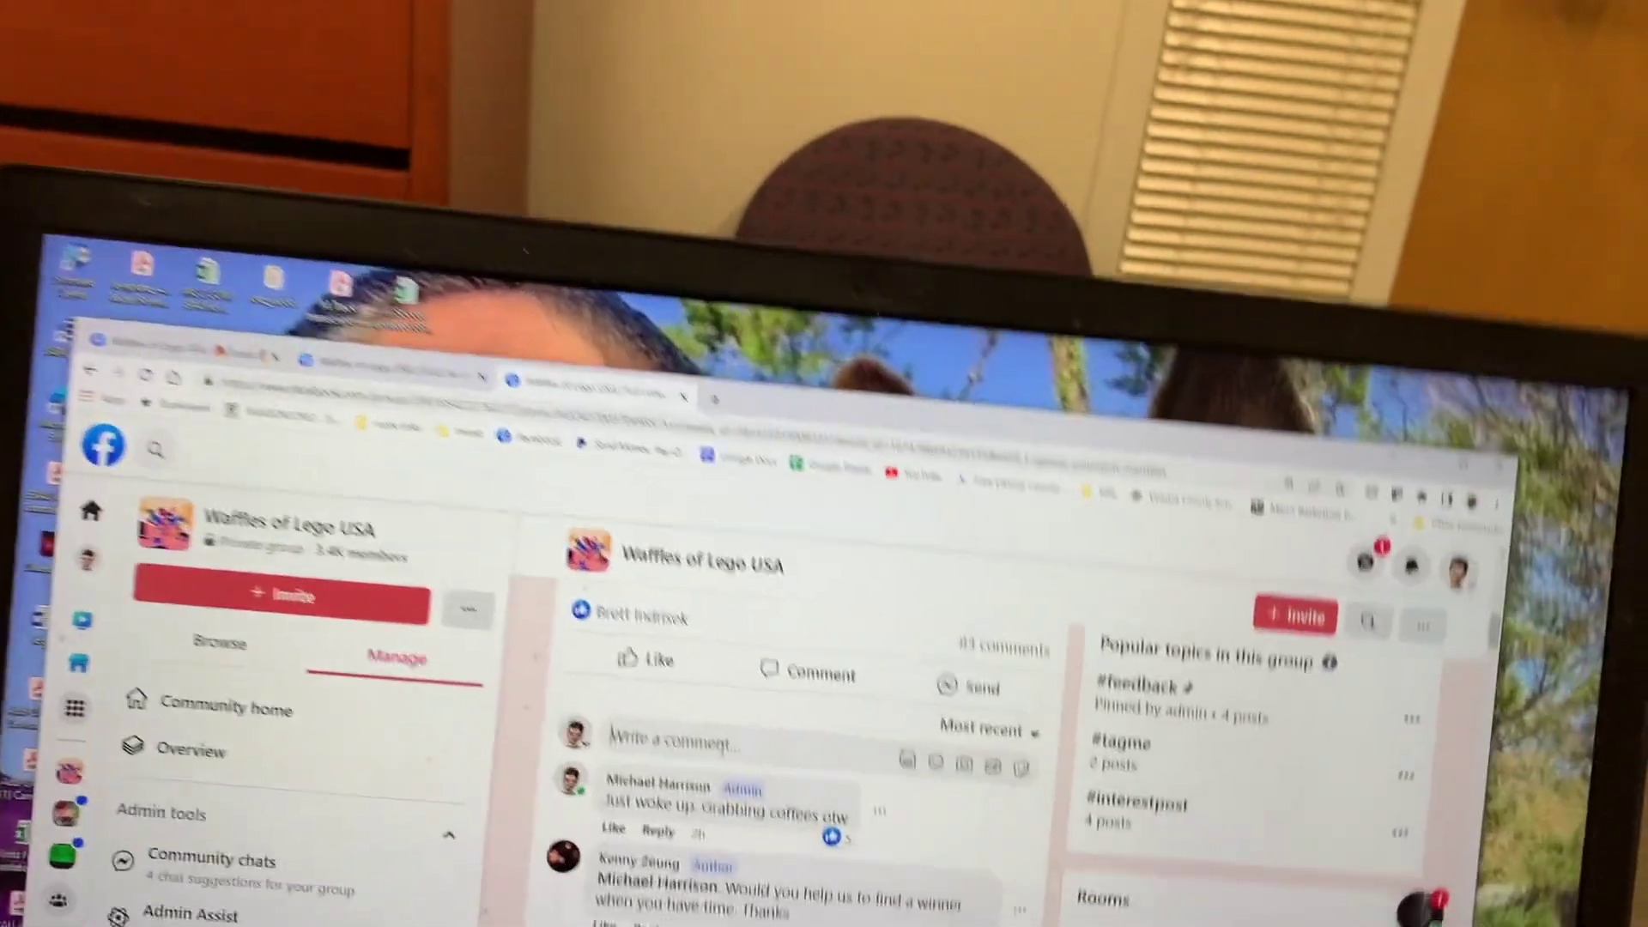
# Step: Submit the 'start' comment and scroll to the 1–20 entrant list
pyautogui.press('Return')
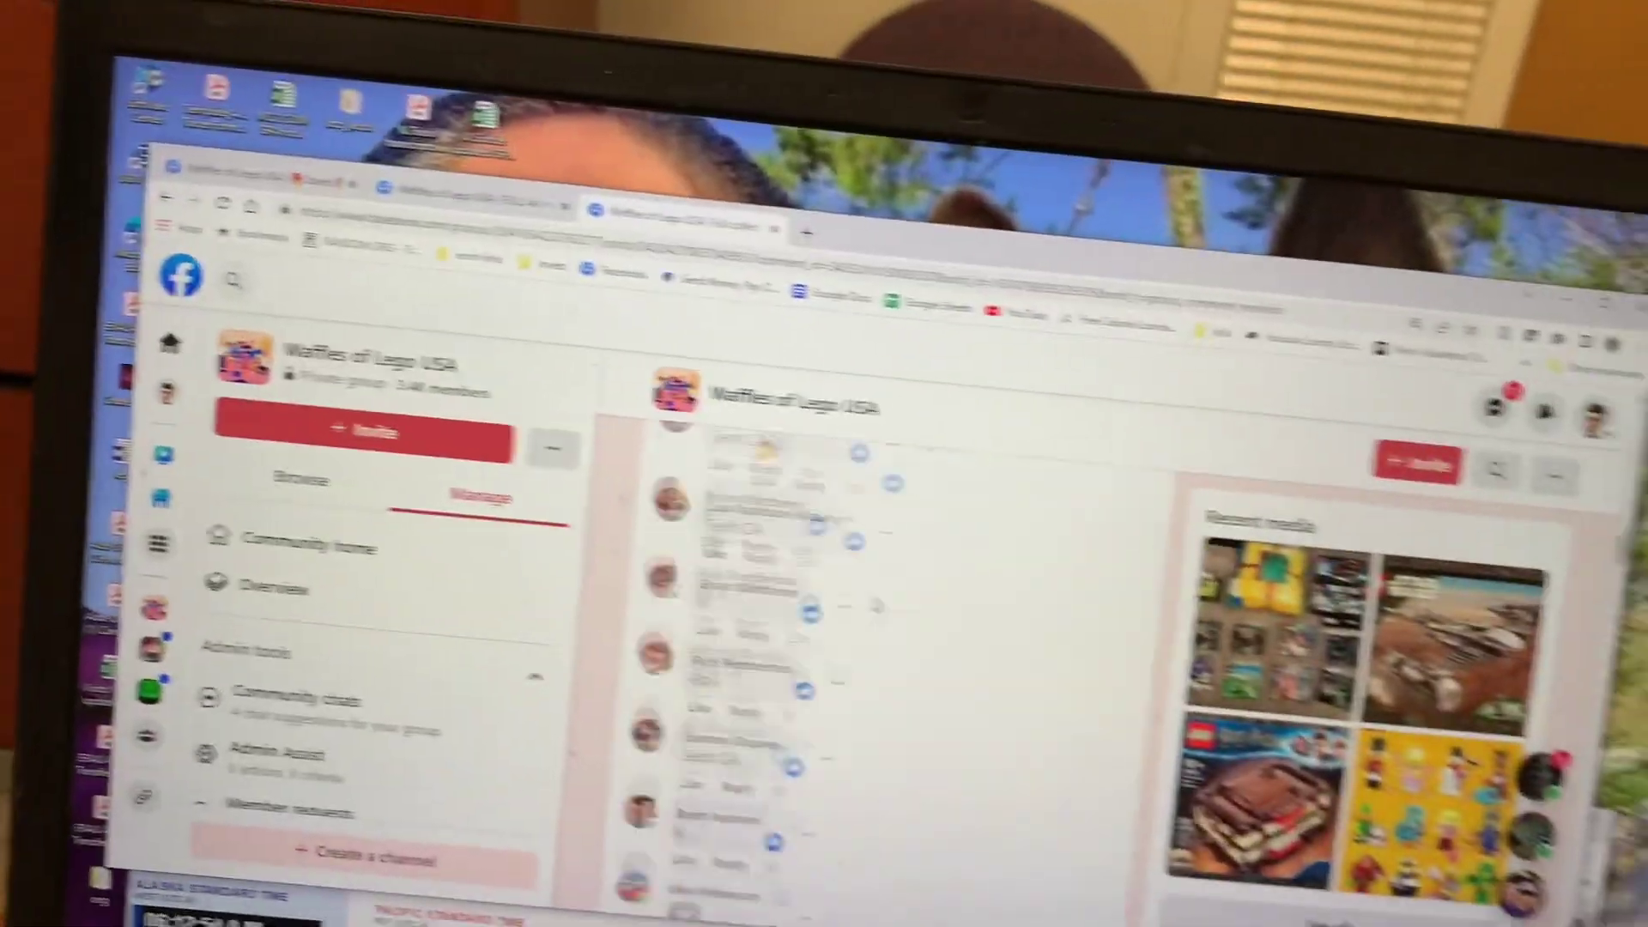
pyautogui.scroll(-3, 726, 563)
pyautogui.scroll(-3, 727, 562)
pyautogui.scroll(-3, 728, 563)
pyautogui.scroll(-3, 727, 562)
pyautogui.scroll(-3, 734, 573)
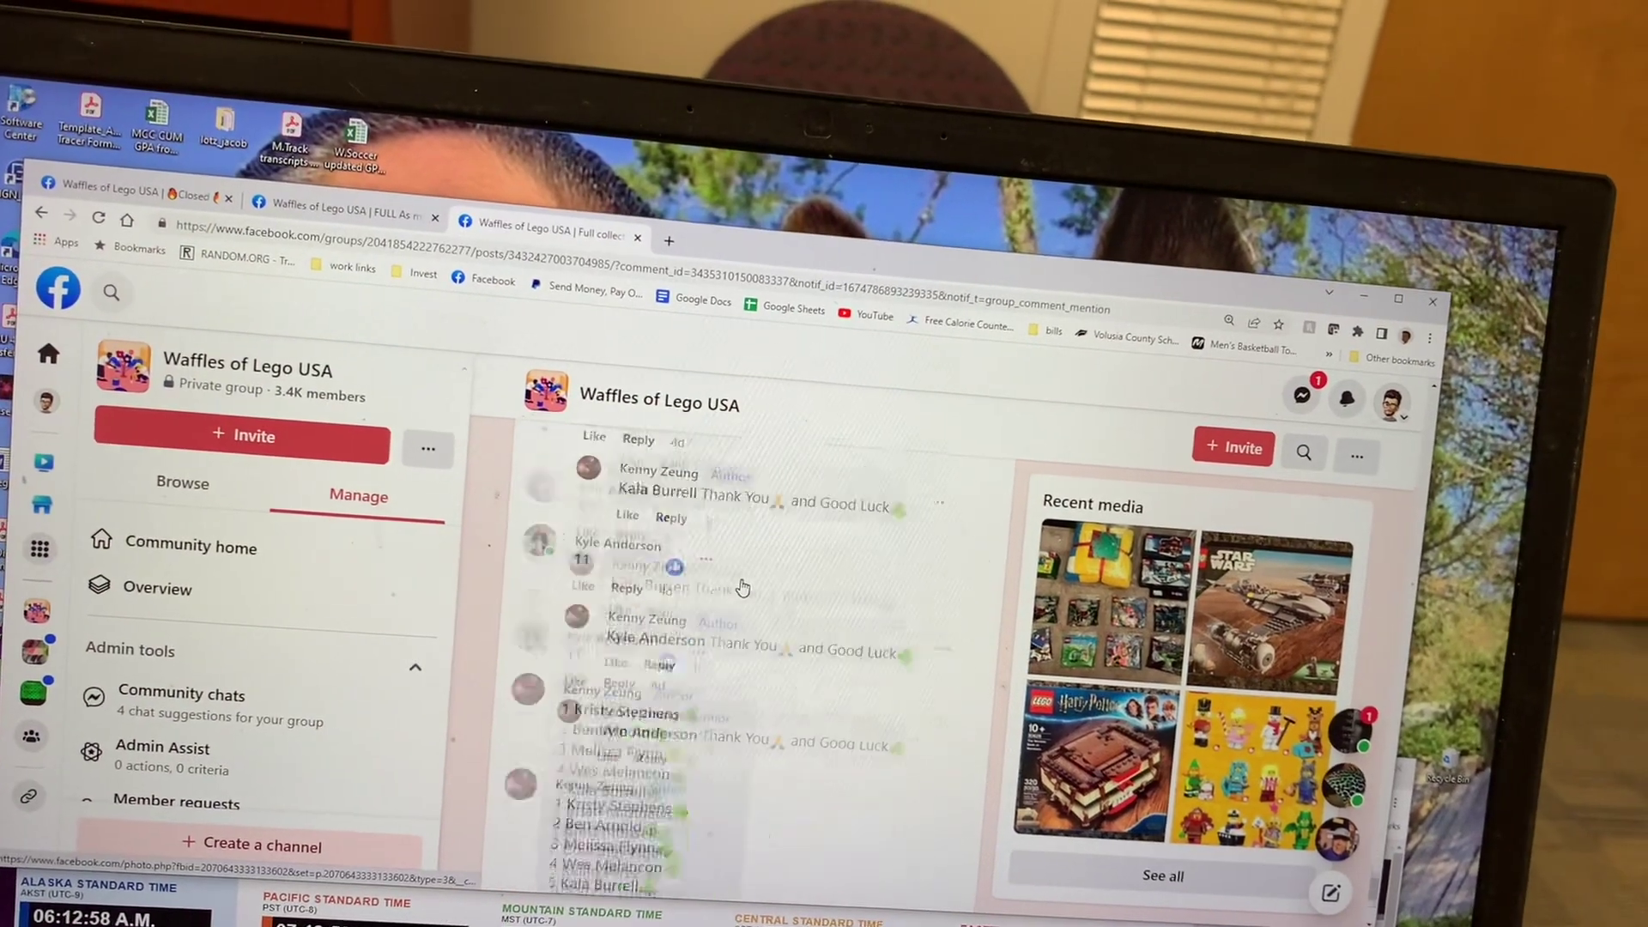
pyautogui.scroll(-5, 744, 582)
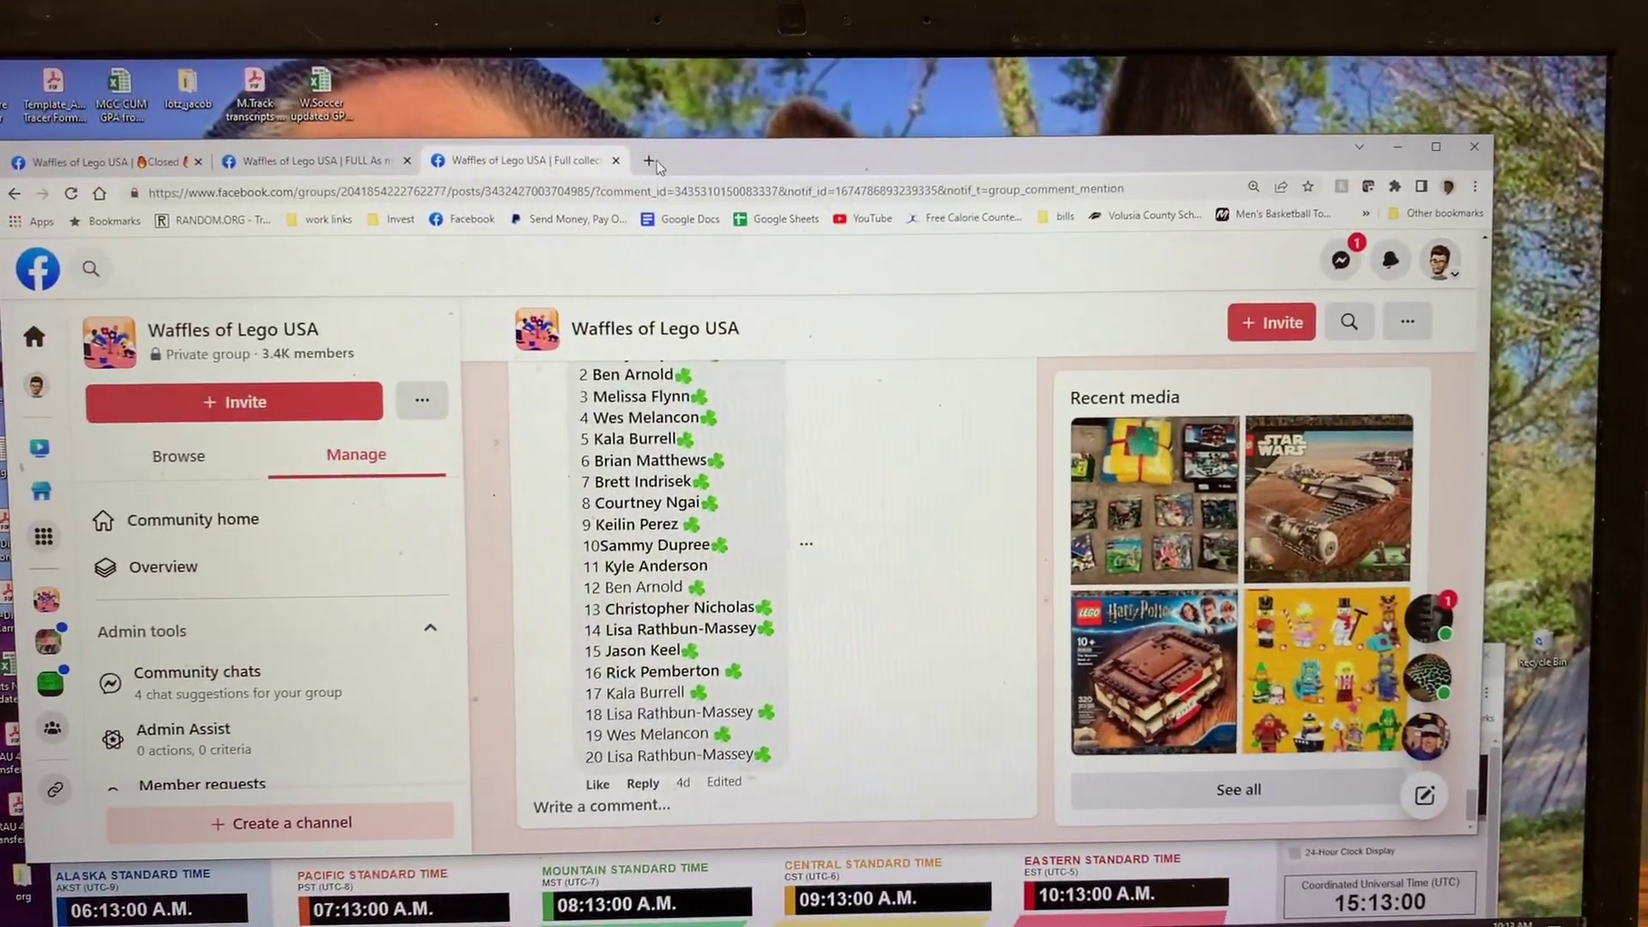
# Step: Load RANDOM.ORG in a new tab and check its connection security and certificate
pyautogui.click(605, 177)
pyautogui.write('random')
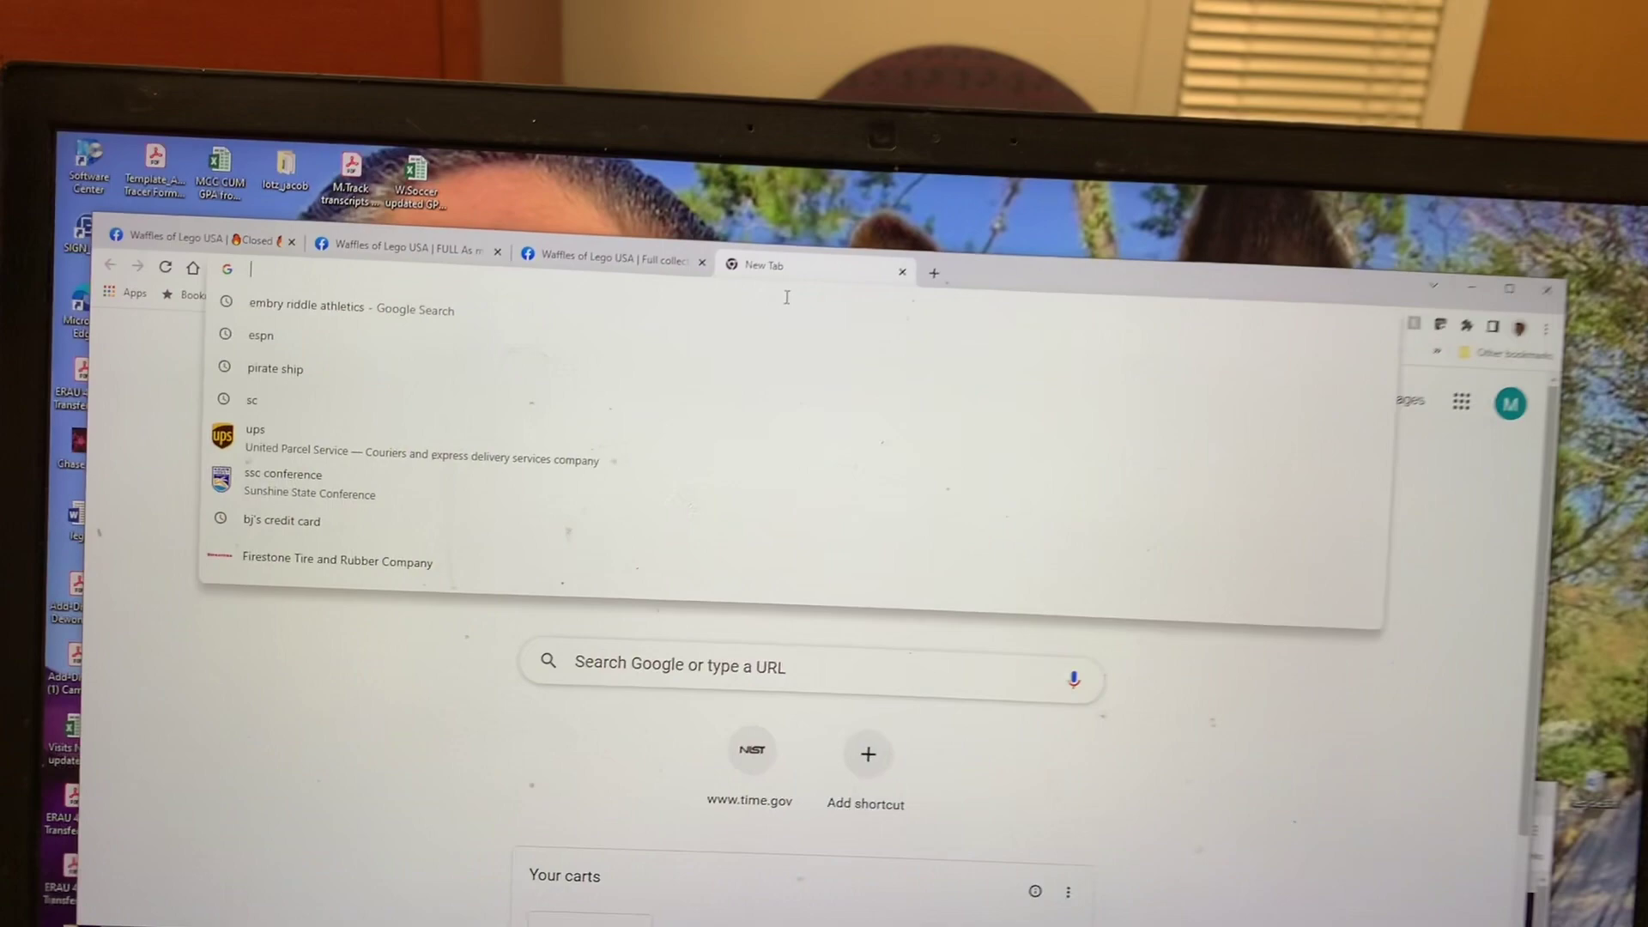
pyautogui.press('Return')
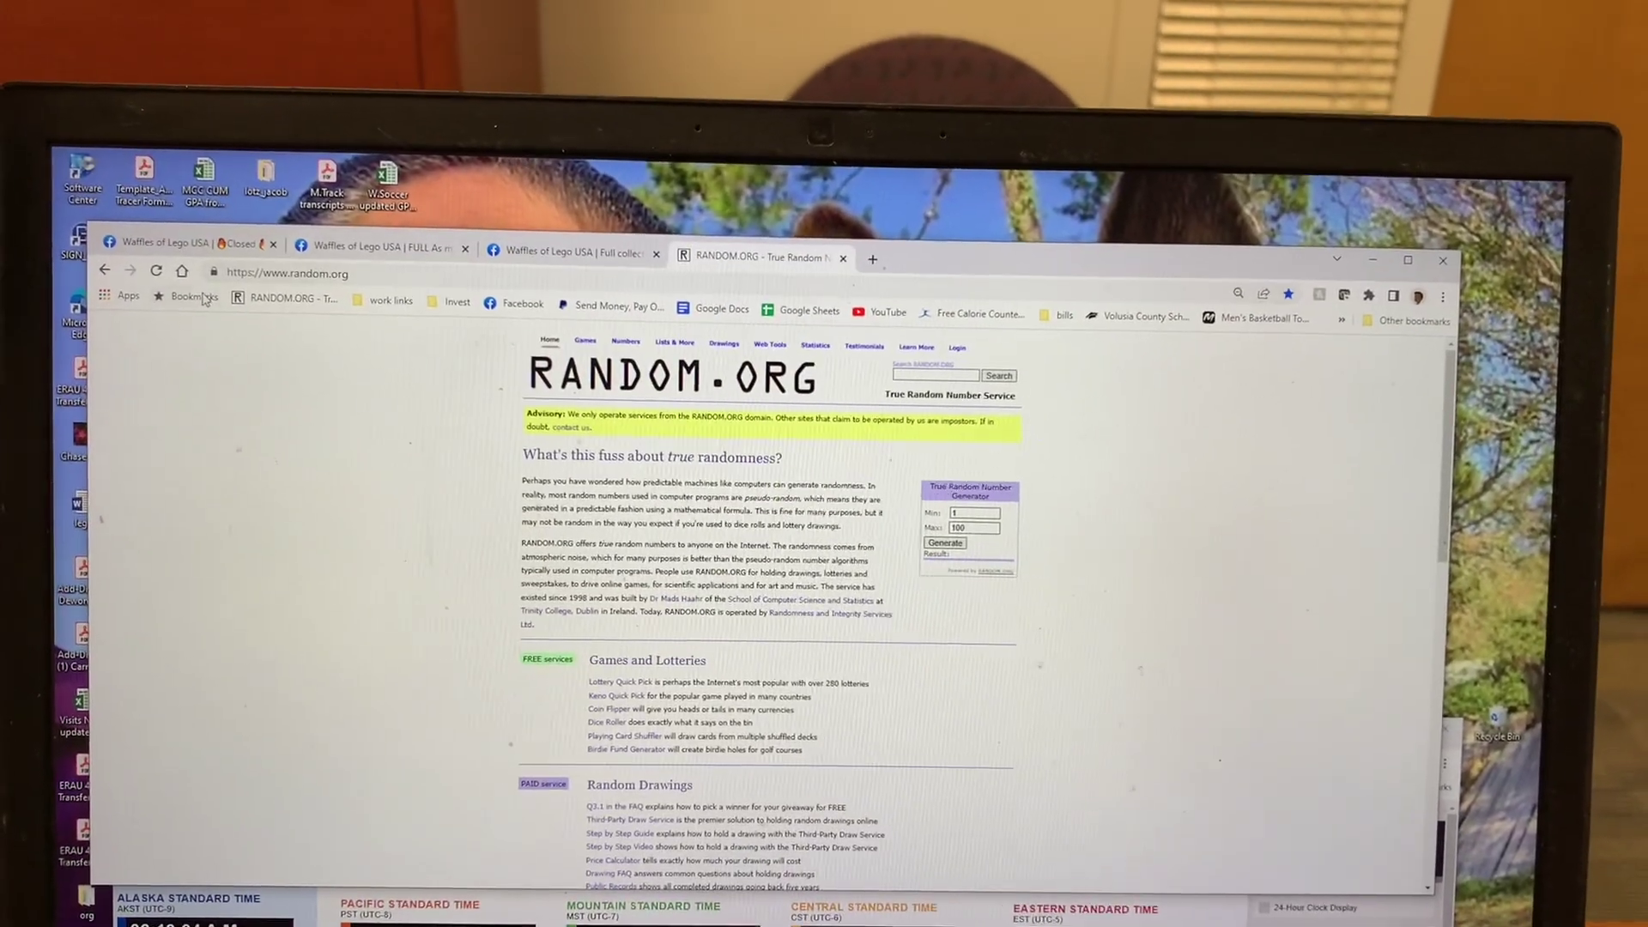
pyautogui.click(199, 259)
pyautogui.click(276, 348)
pyautogui.click(284, 492)
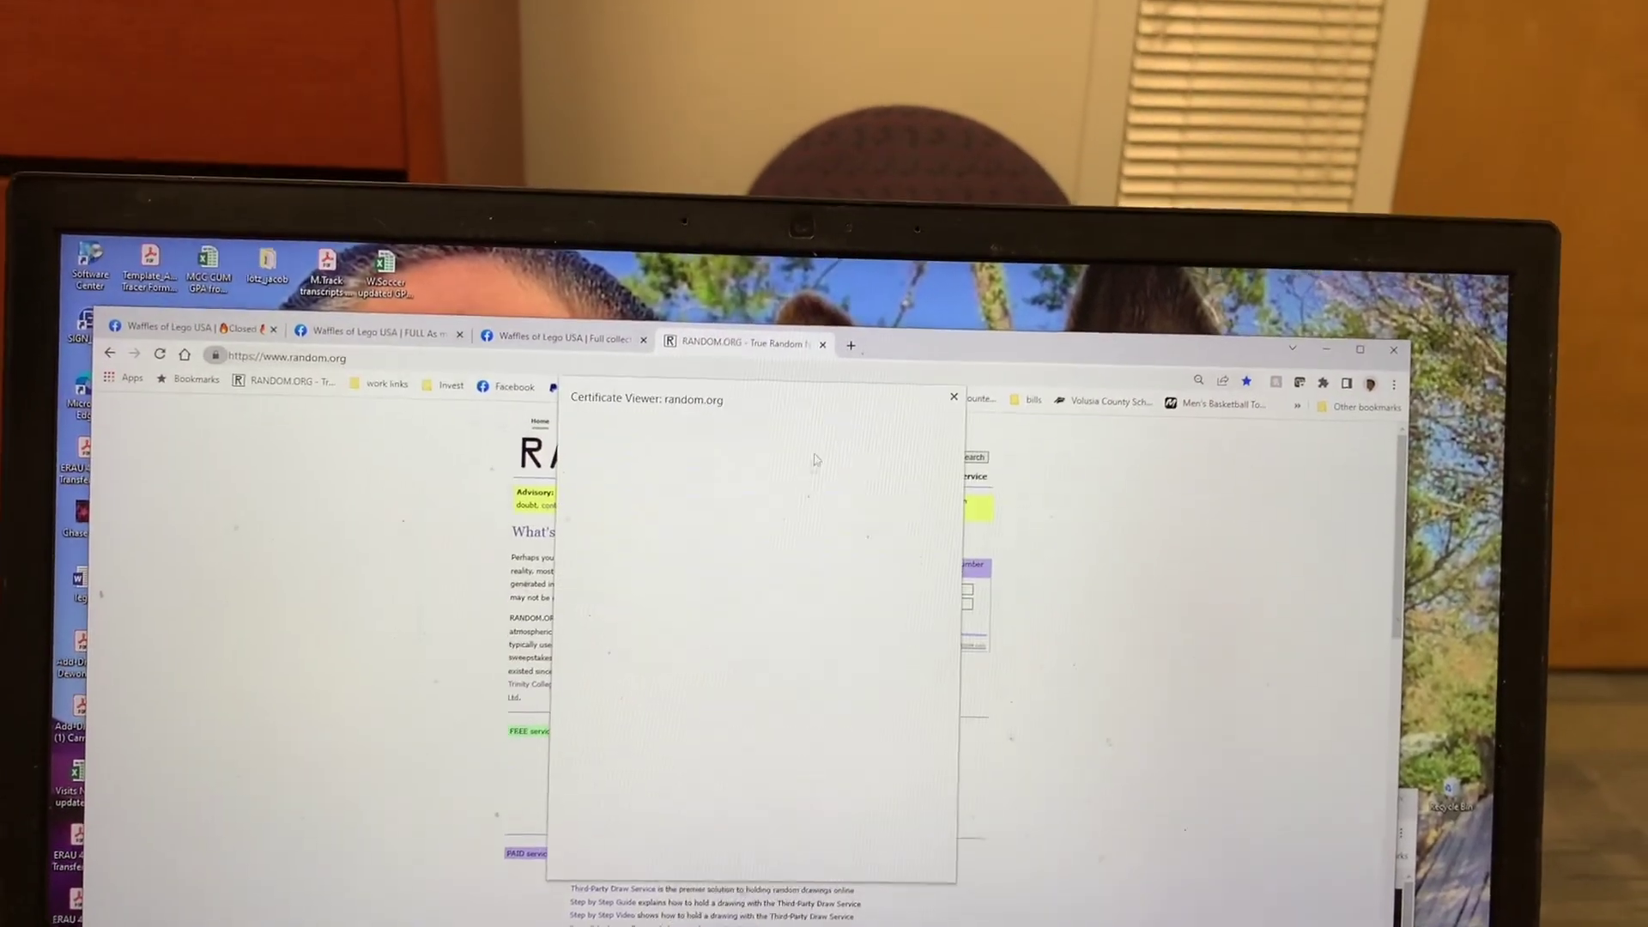
pyautogui.click(942, 393)
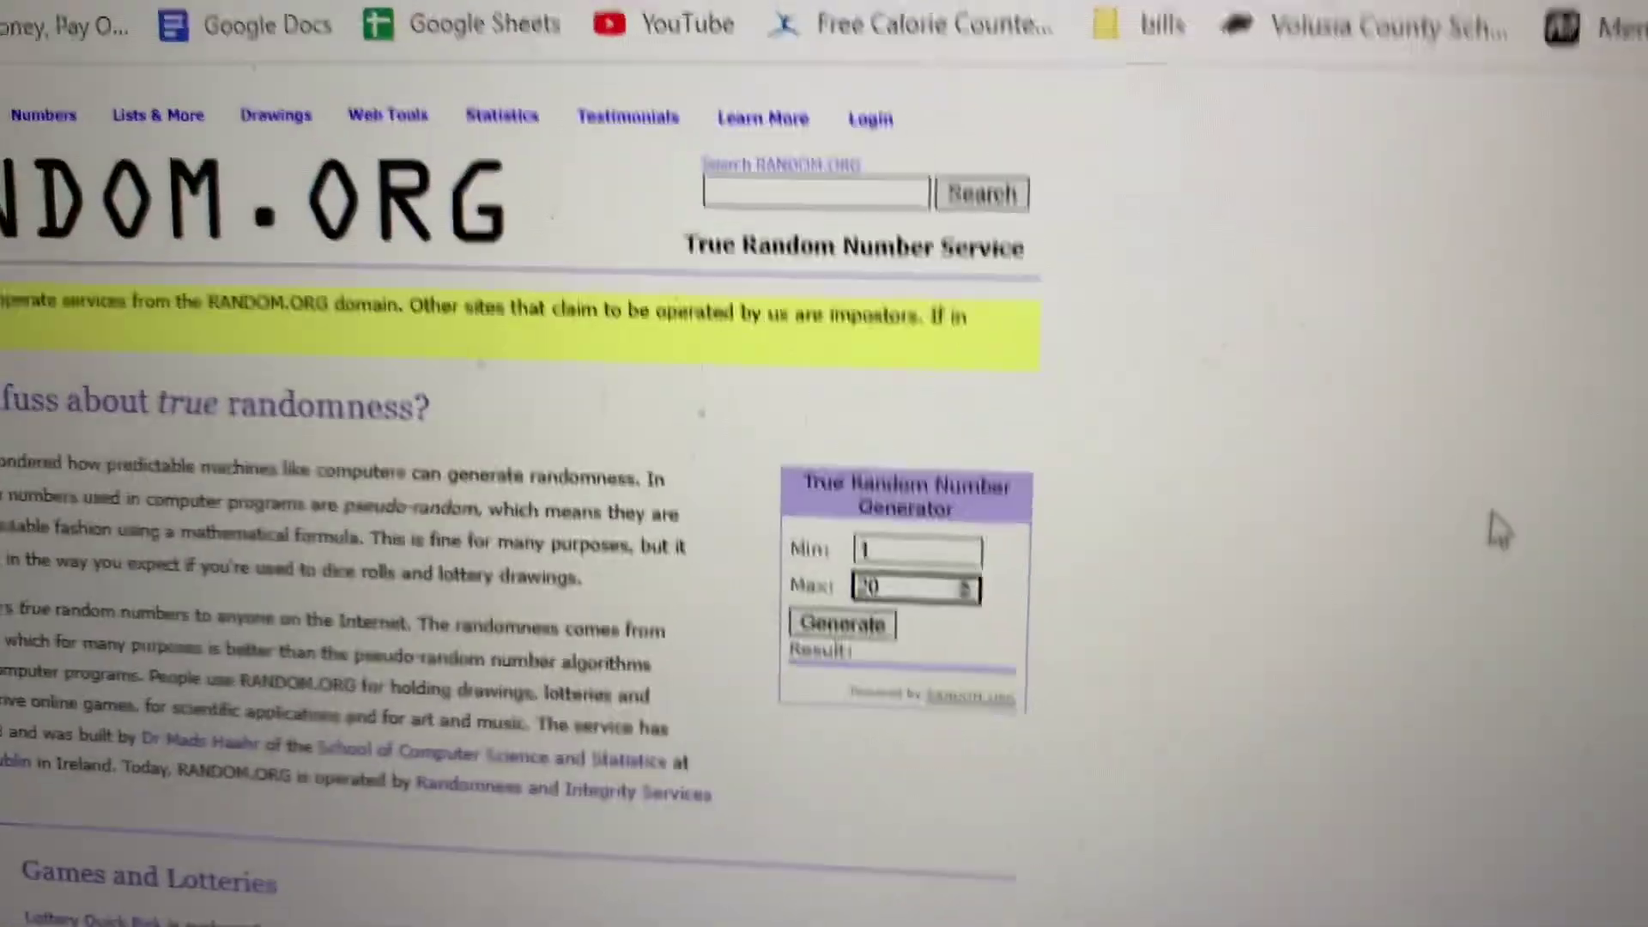
# Step: Generate a random number from 1 to 20, getting 15, then return to Facebook
pyautogui.click(855, 494)
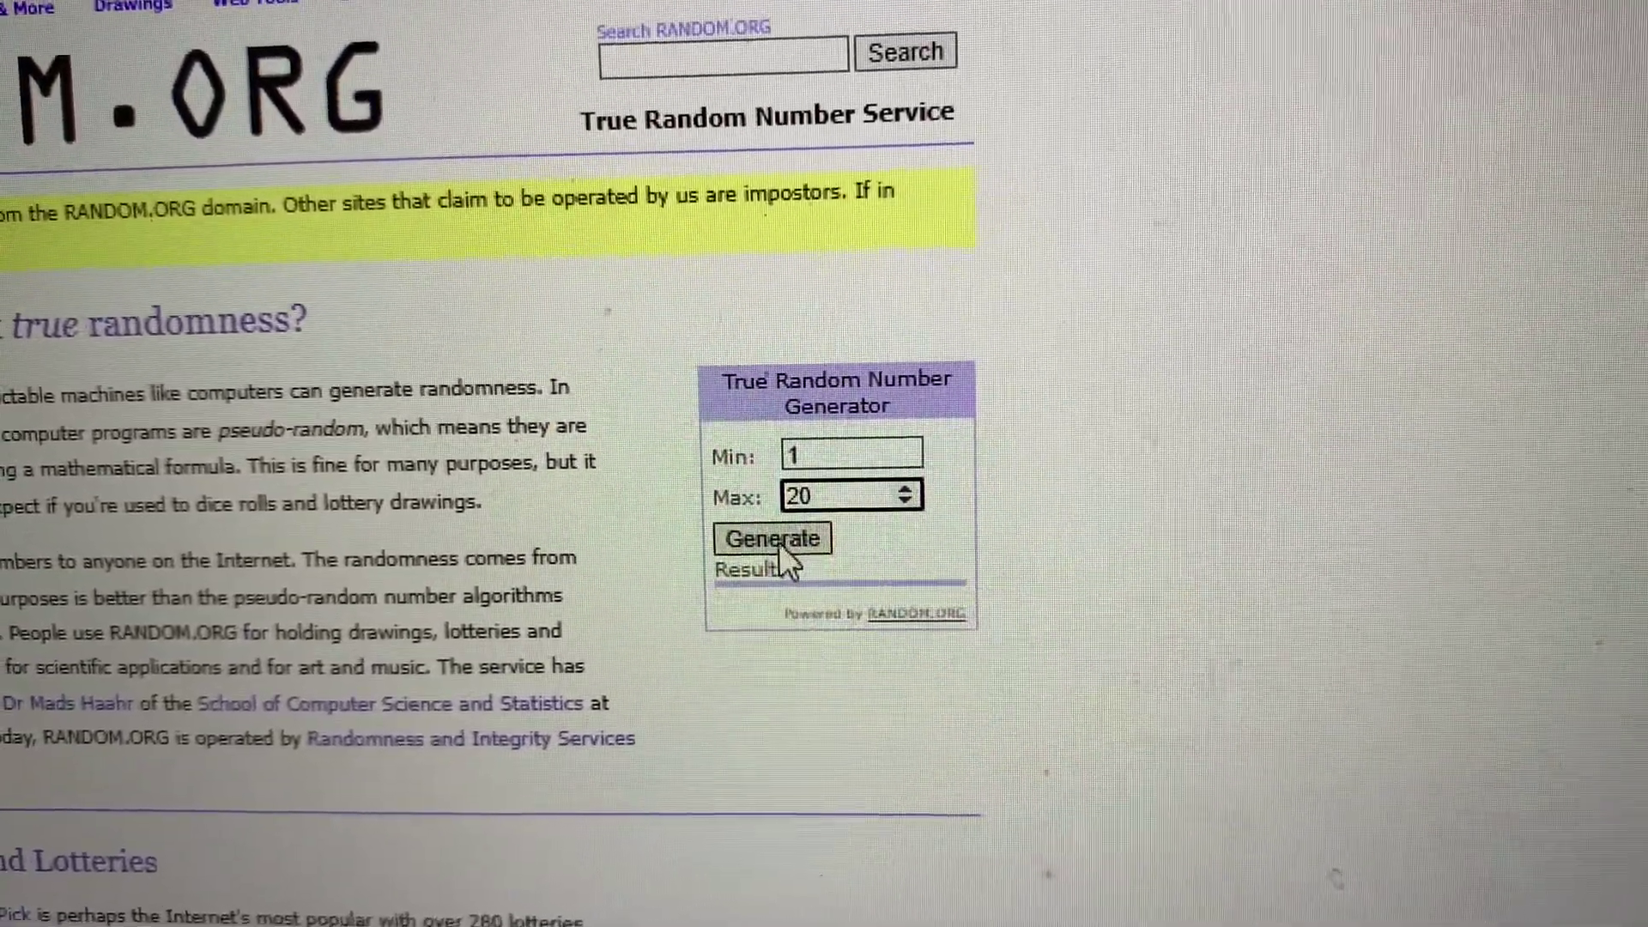
pyautogui.click(771, 537)
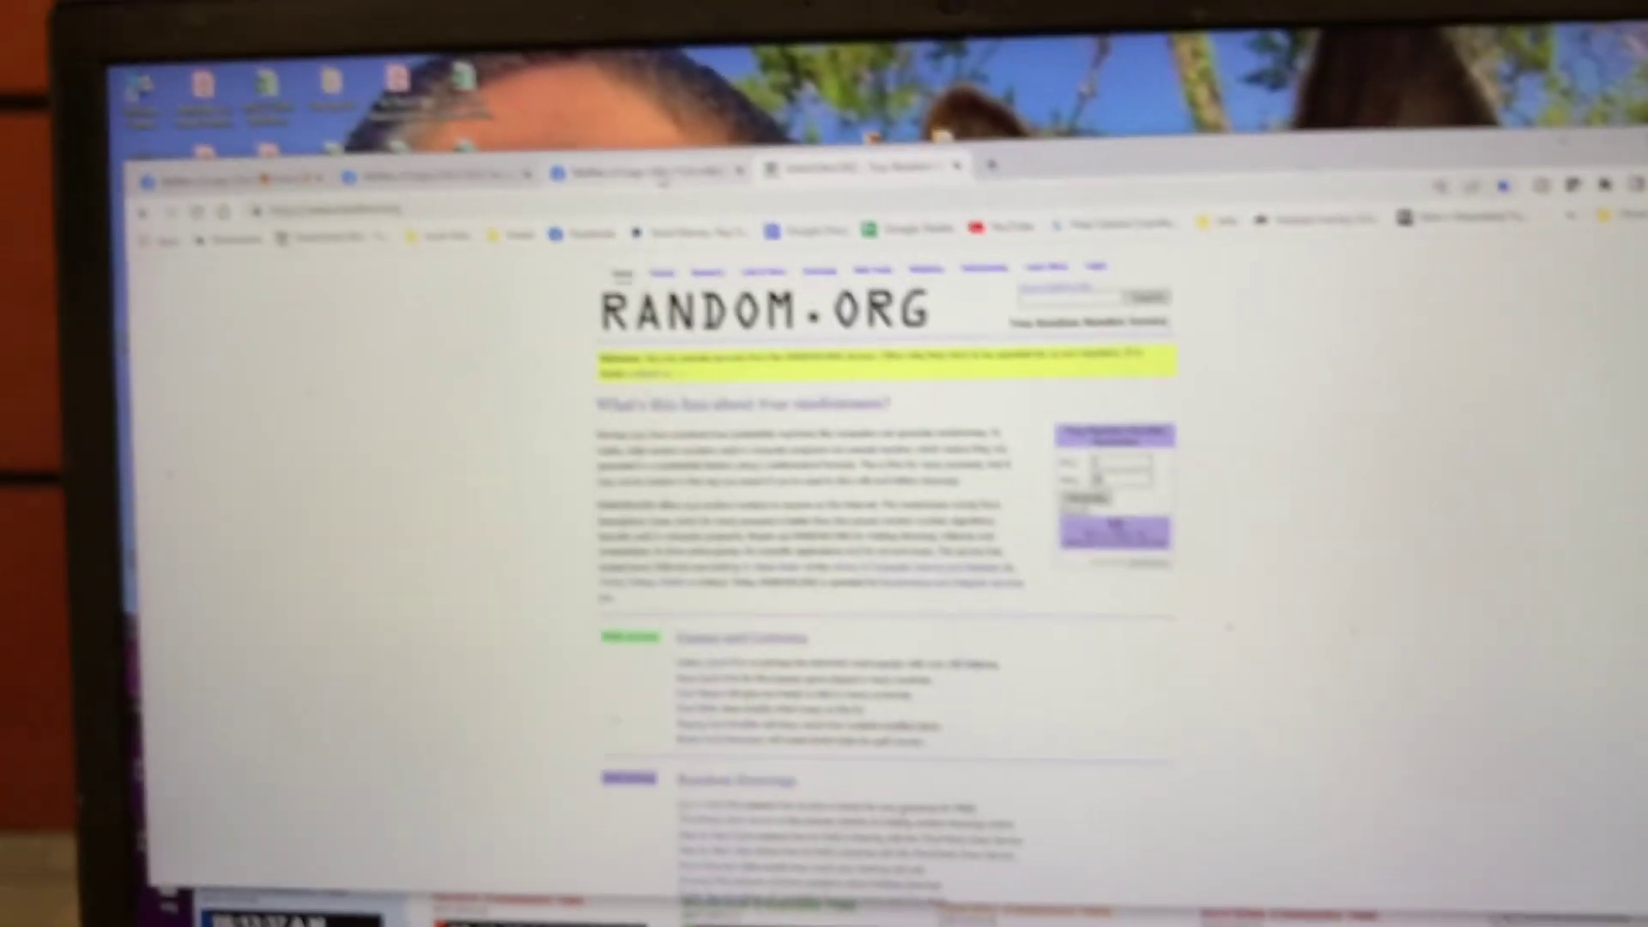
pyautogui.hotkey('ctrl', 'shift', 'Tab')
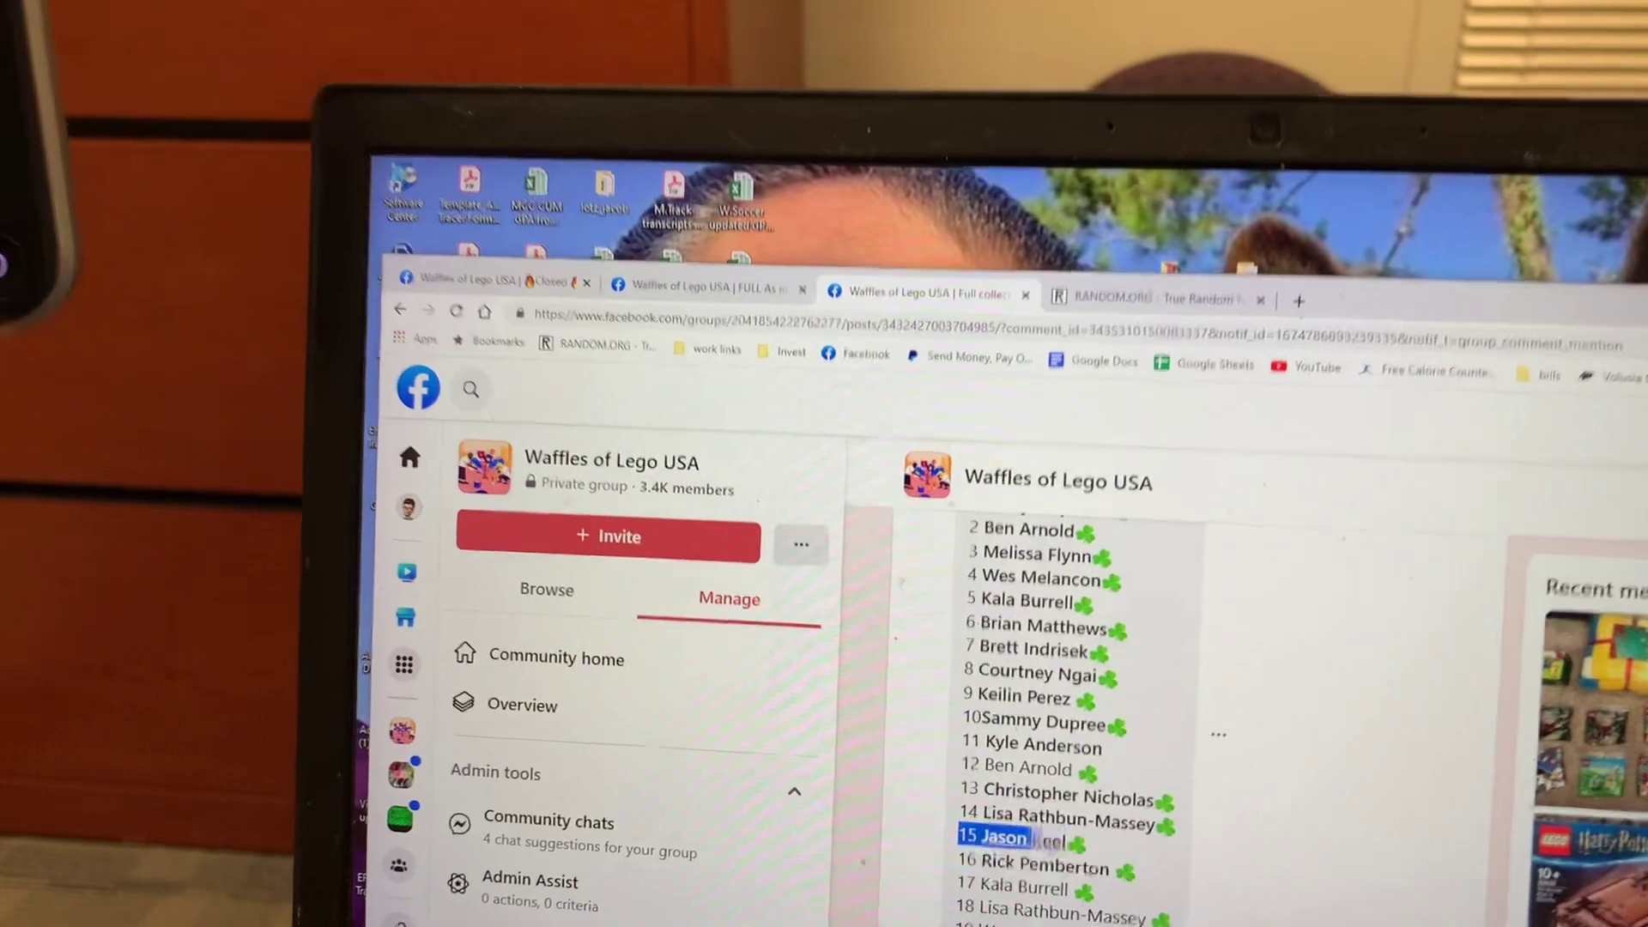
# Step: Highlight entrant 15 in the list, then start a new comment on the post
pyautogui.moveTo(959, 852); pyautogui.dragTo(1076, 856)
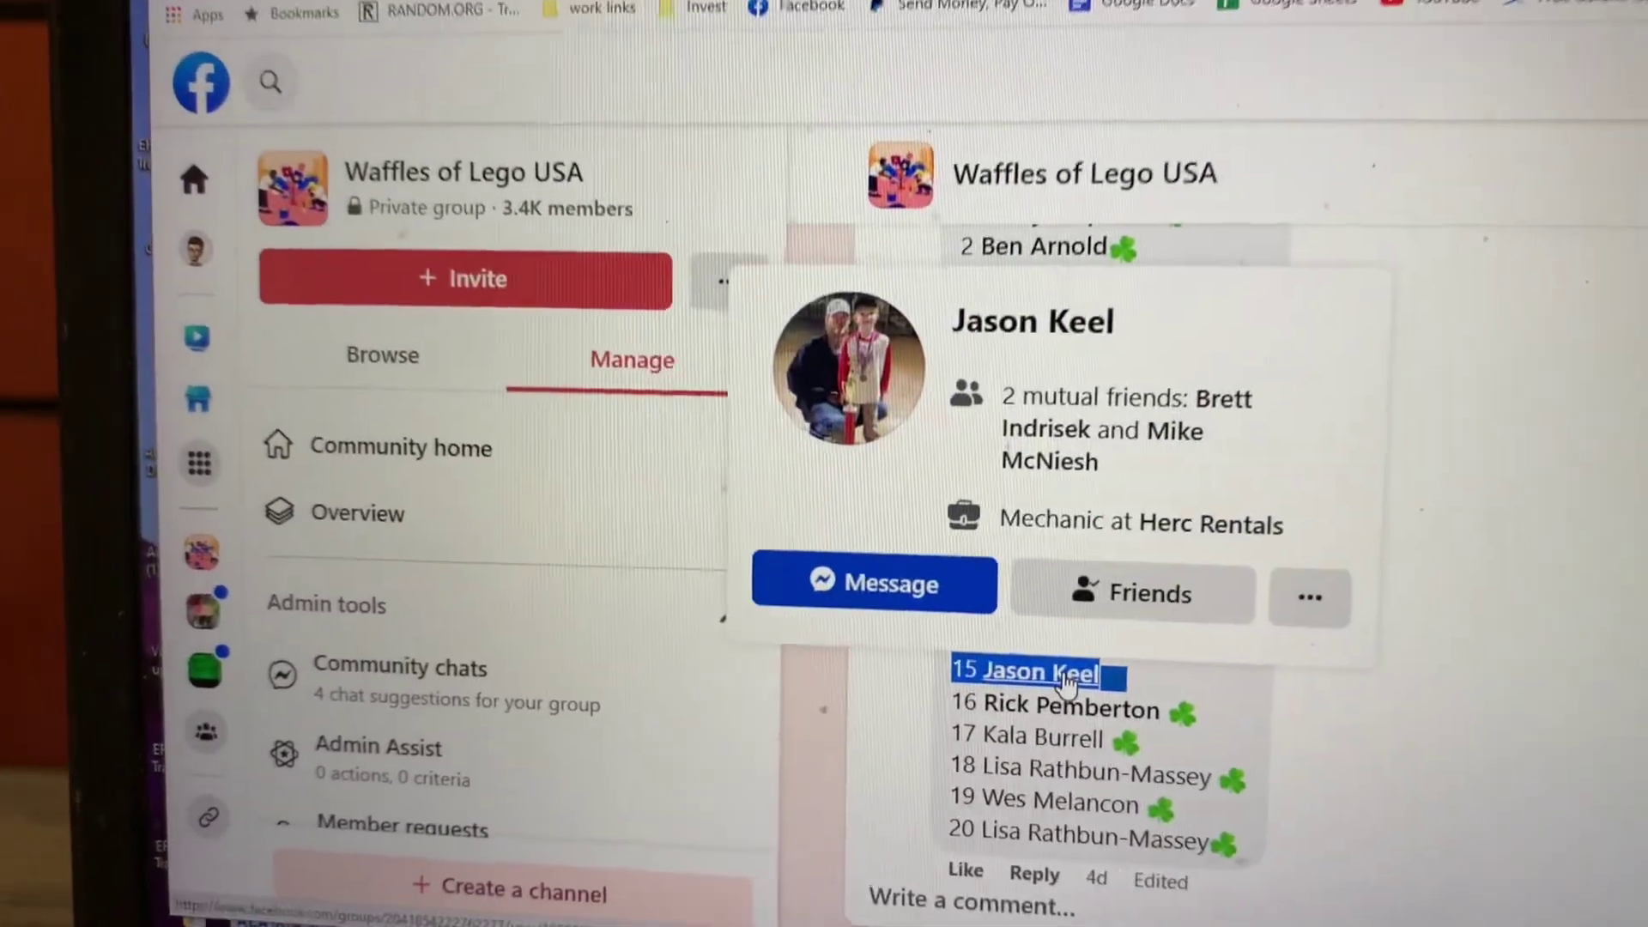
pyautogui.press('Escape')
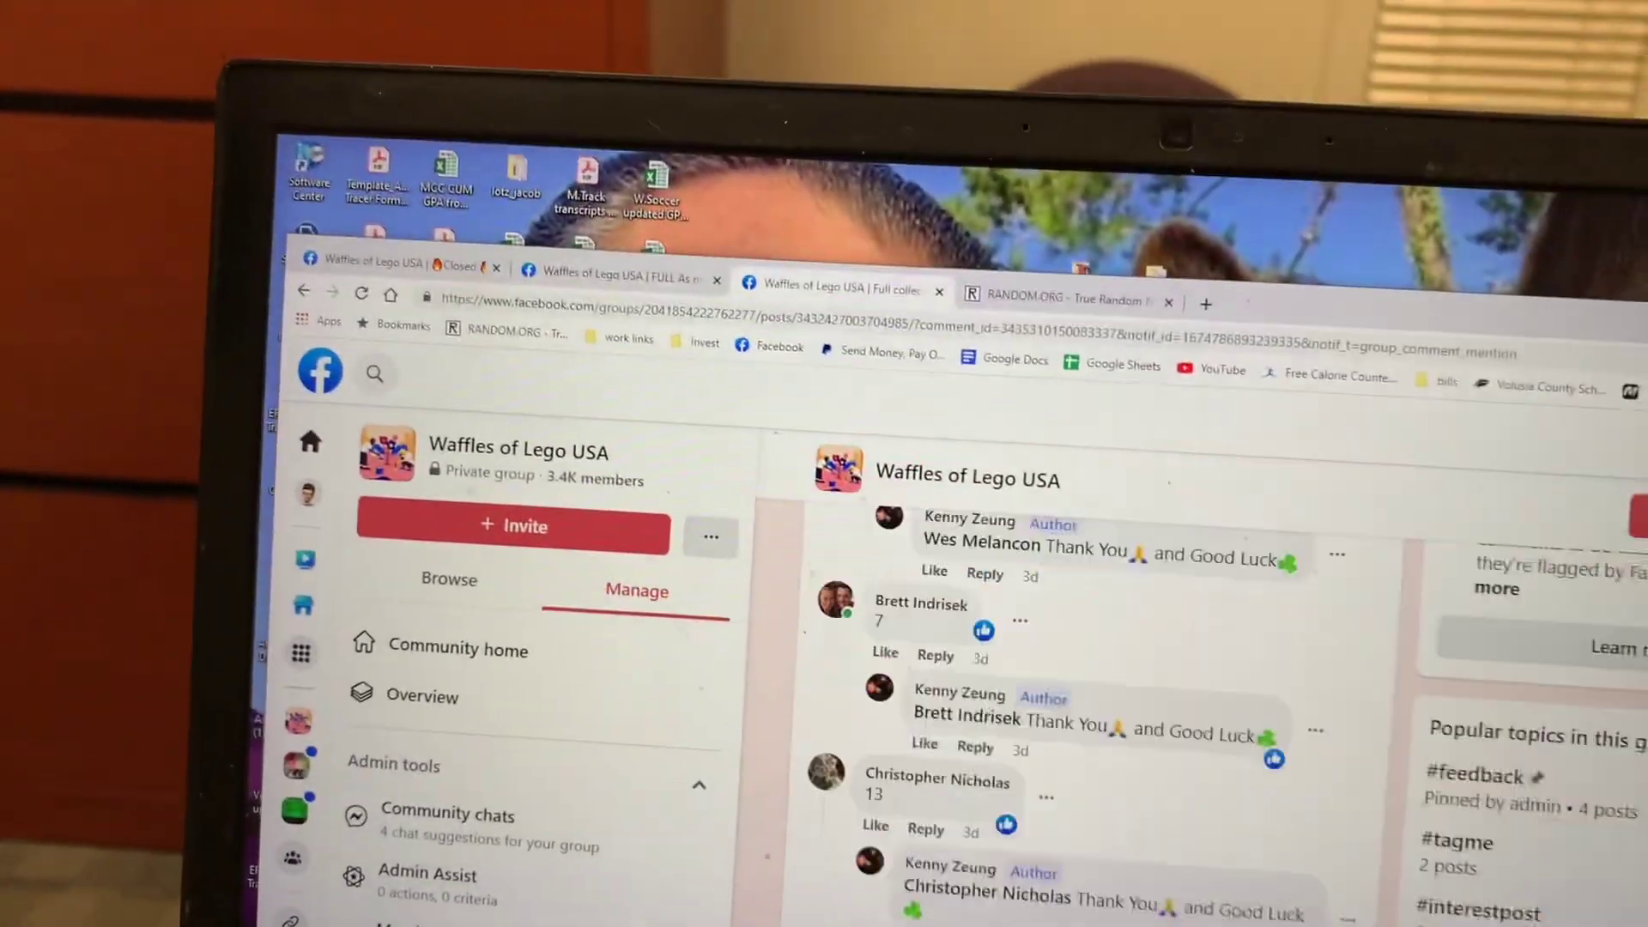
pyautogui.scroll(3, 1014, 884)
pyautogui.scroll(-3, 981, 828)
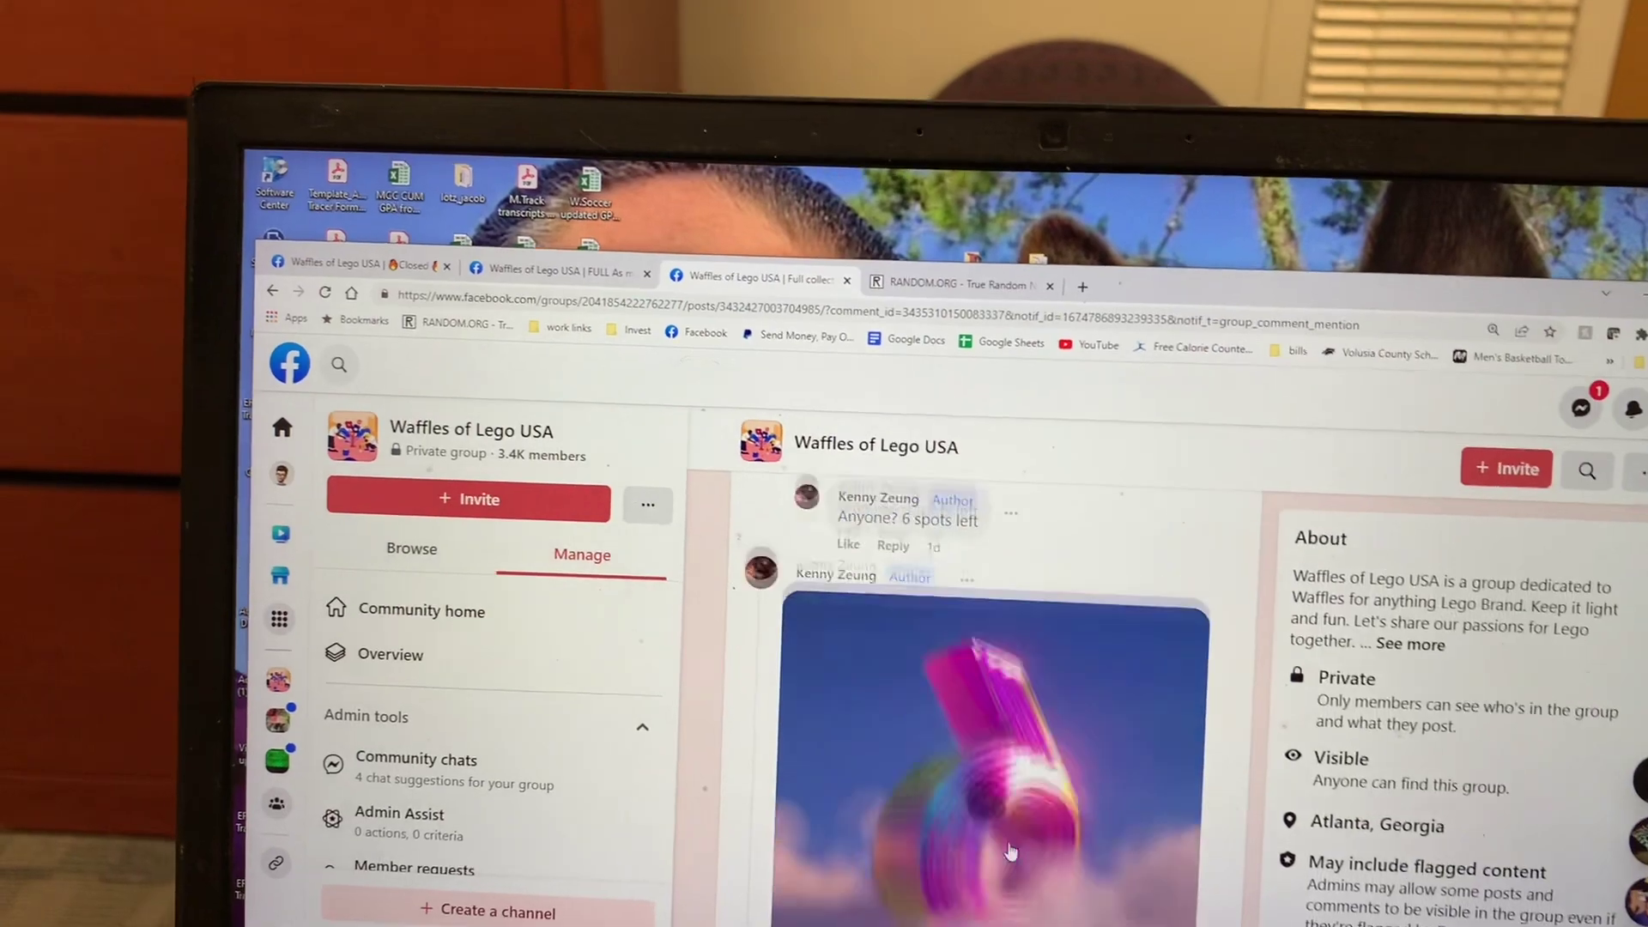
pyautogui.scroll(3, 975, 844)
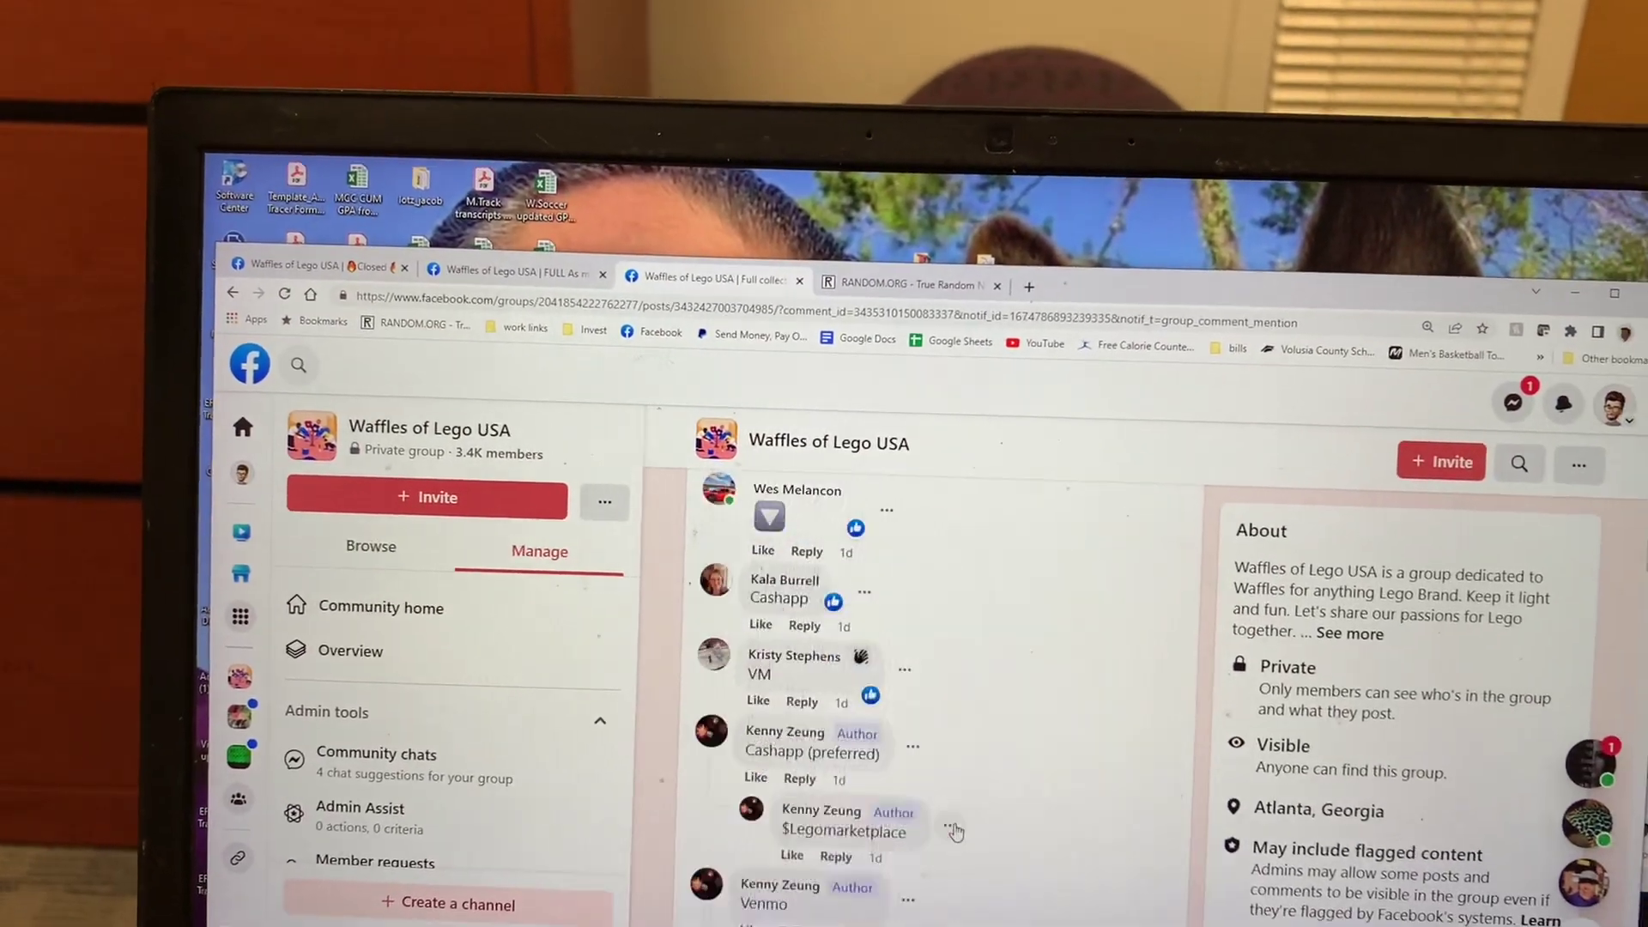
pyautogui.scroll(-3, 947, 818)
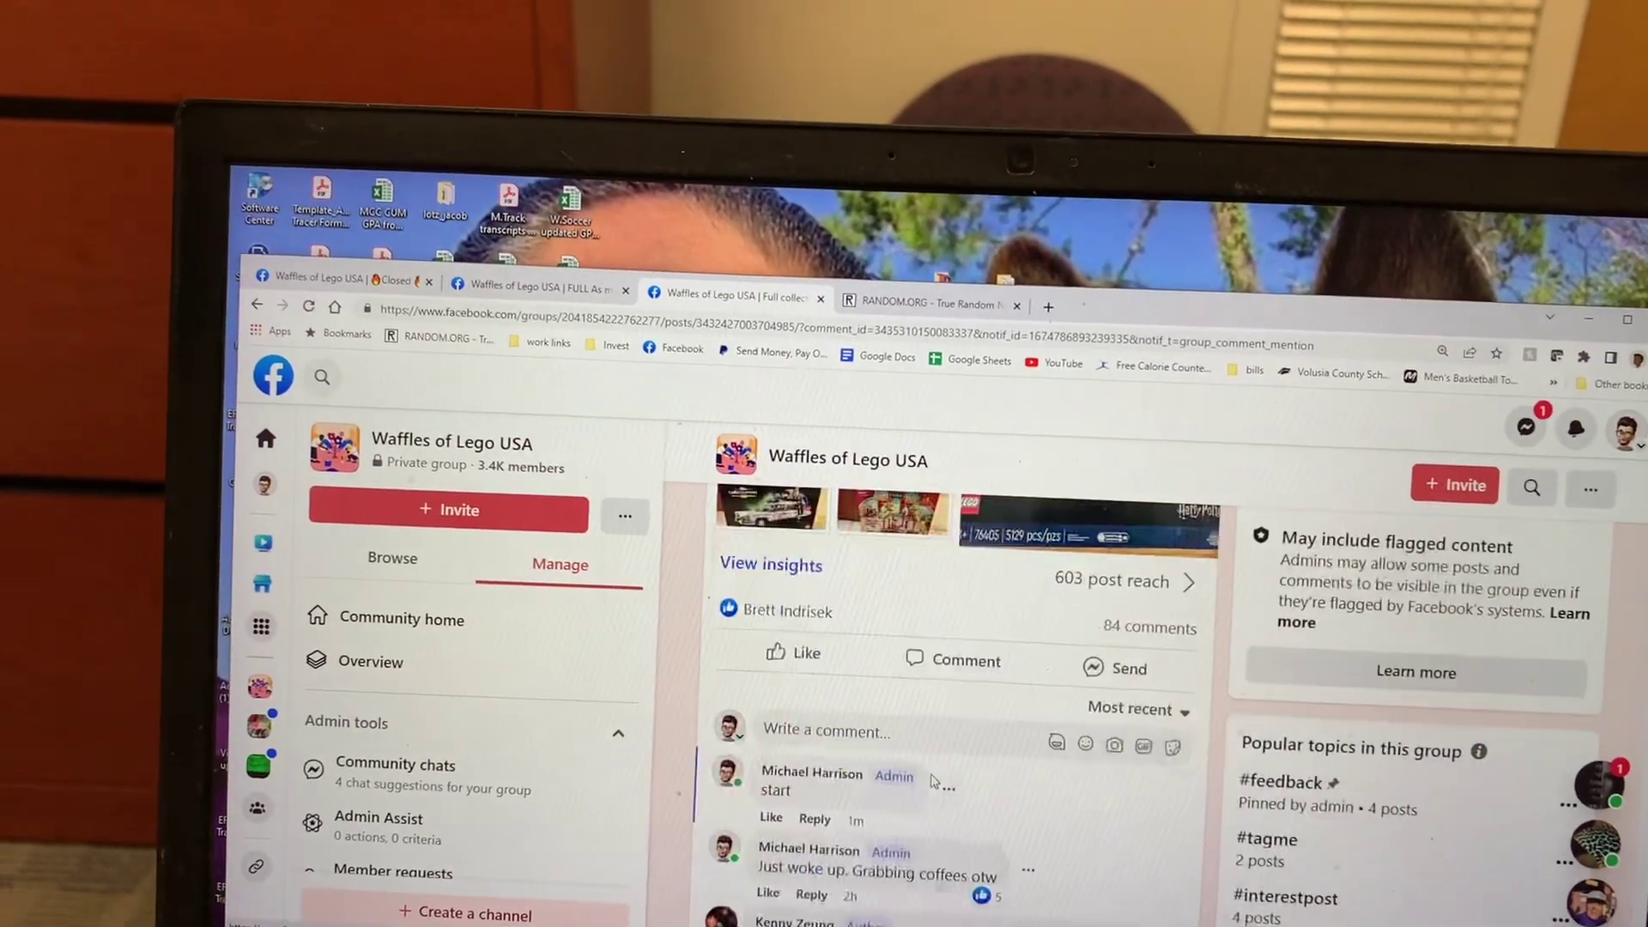
pyautogui.click(922, 722)
pyautogui.write('w')
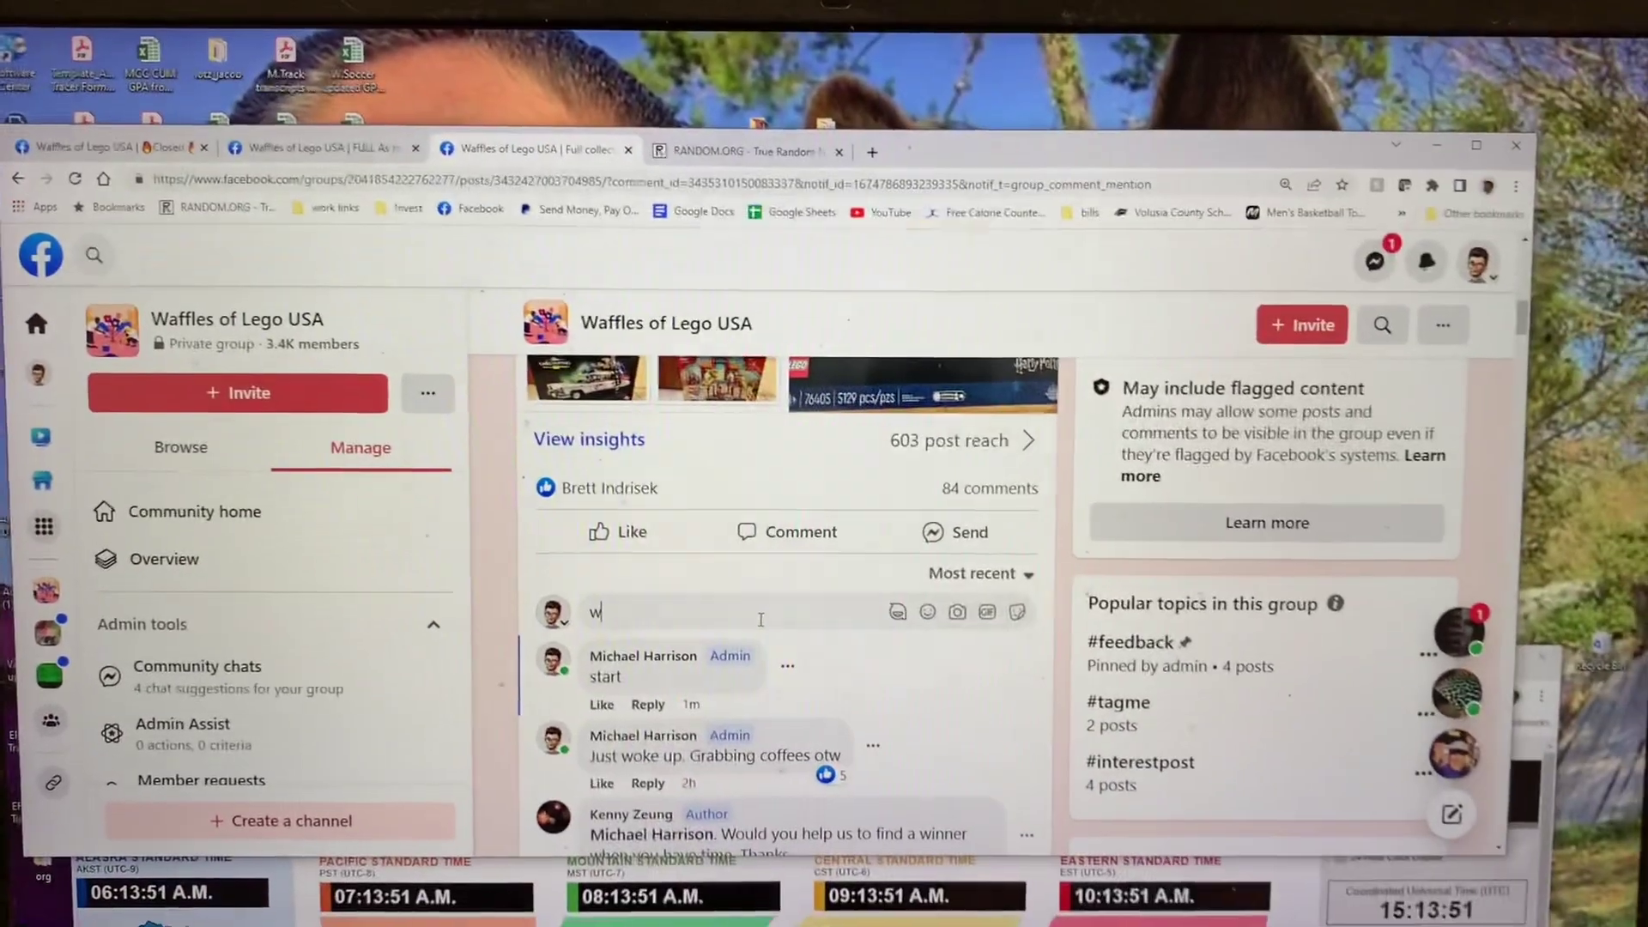
pyautogui.write('inner')
# Step: Post 'winner', recheck the drawn 15 on RANDOM.ORG, and start an 'end' comment
pyautogui.press('Return')
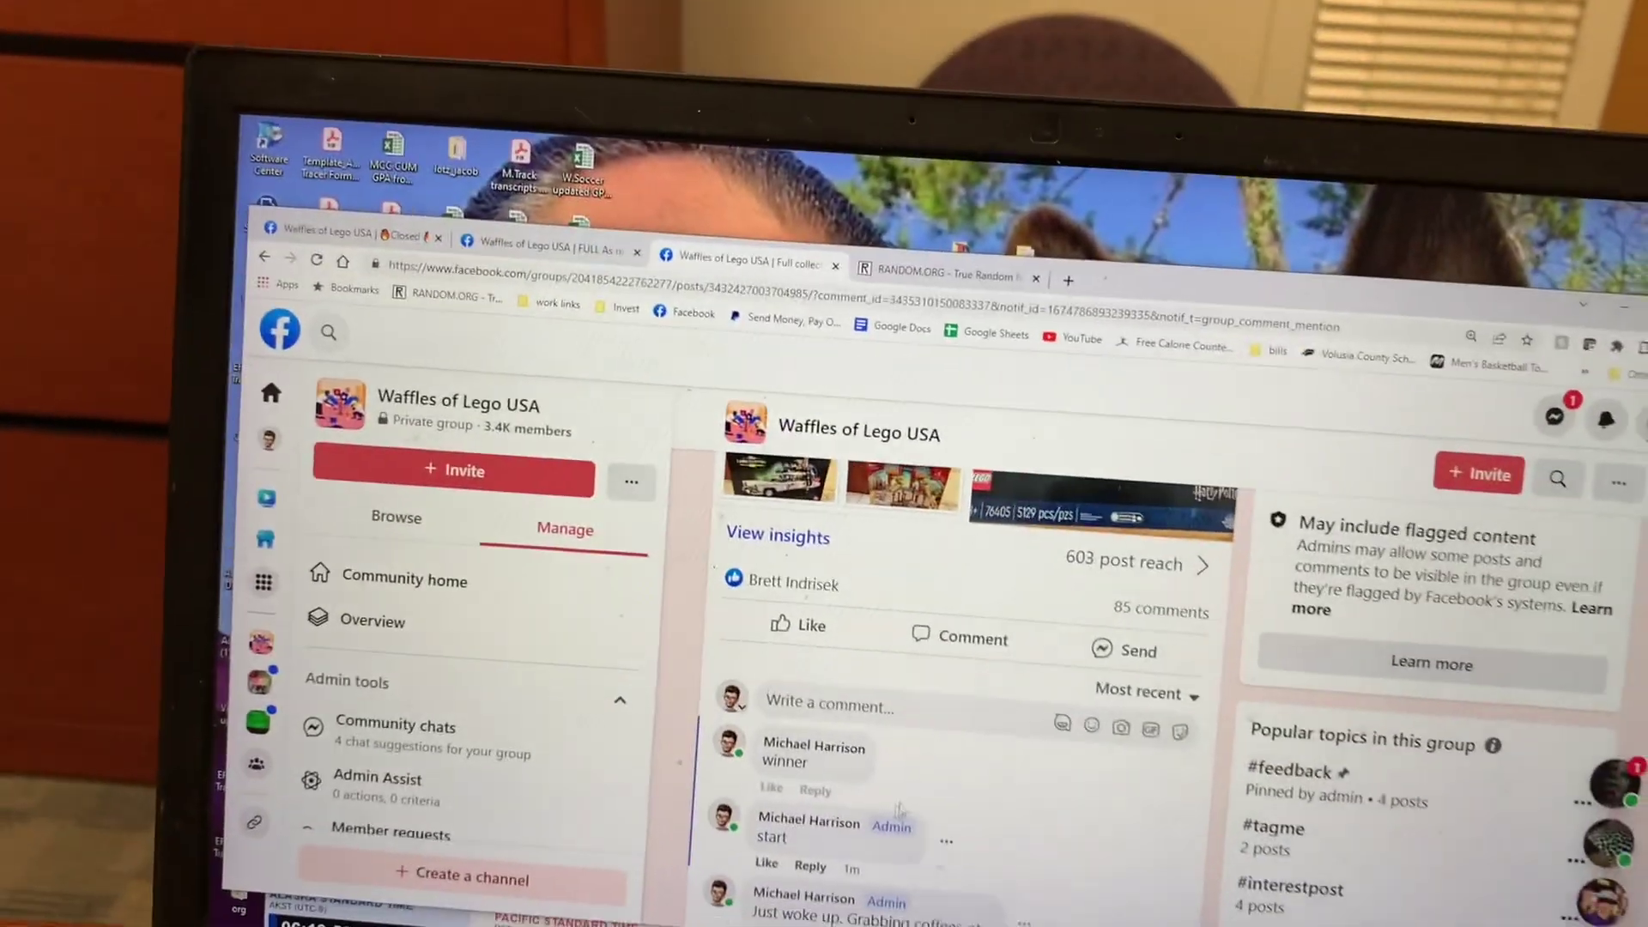
pyautogui.moveTo(708, 472)
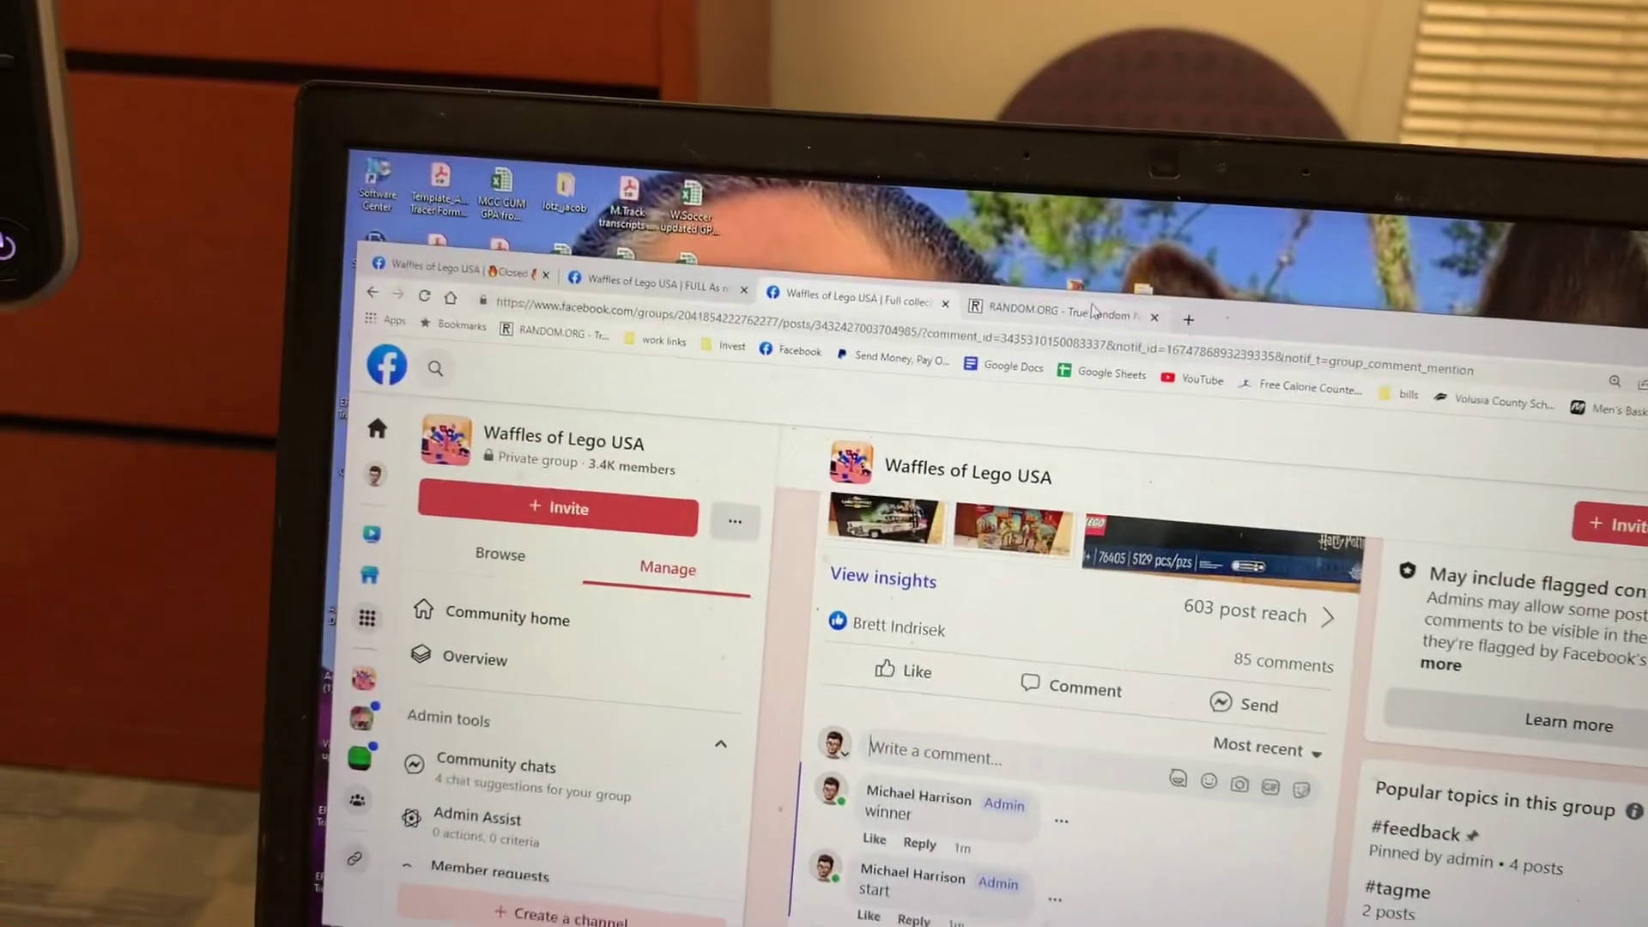
pyautogui.hotkey('ctrl', 'Tab')
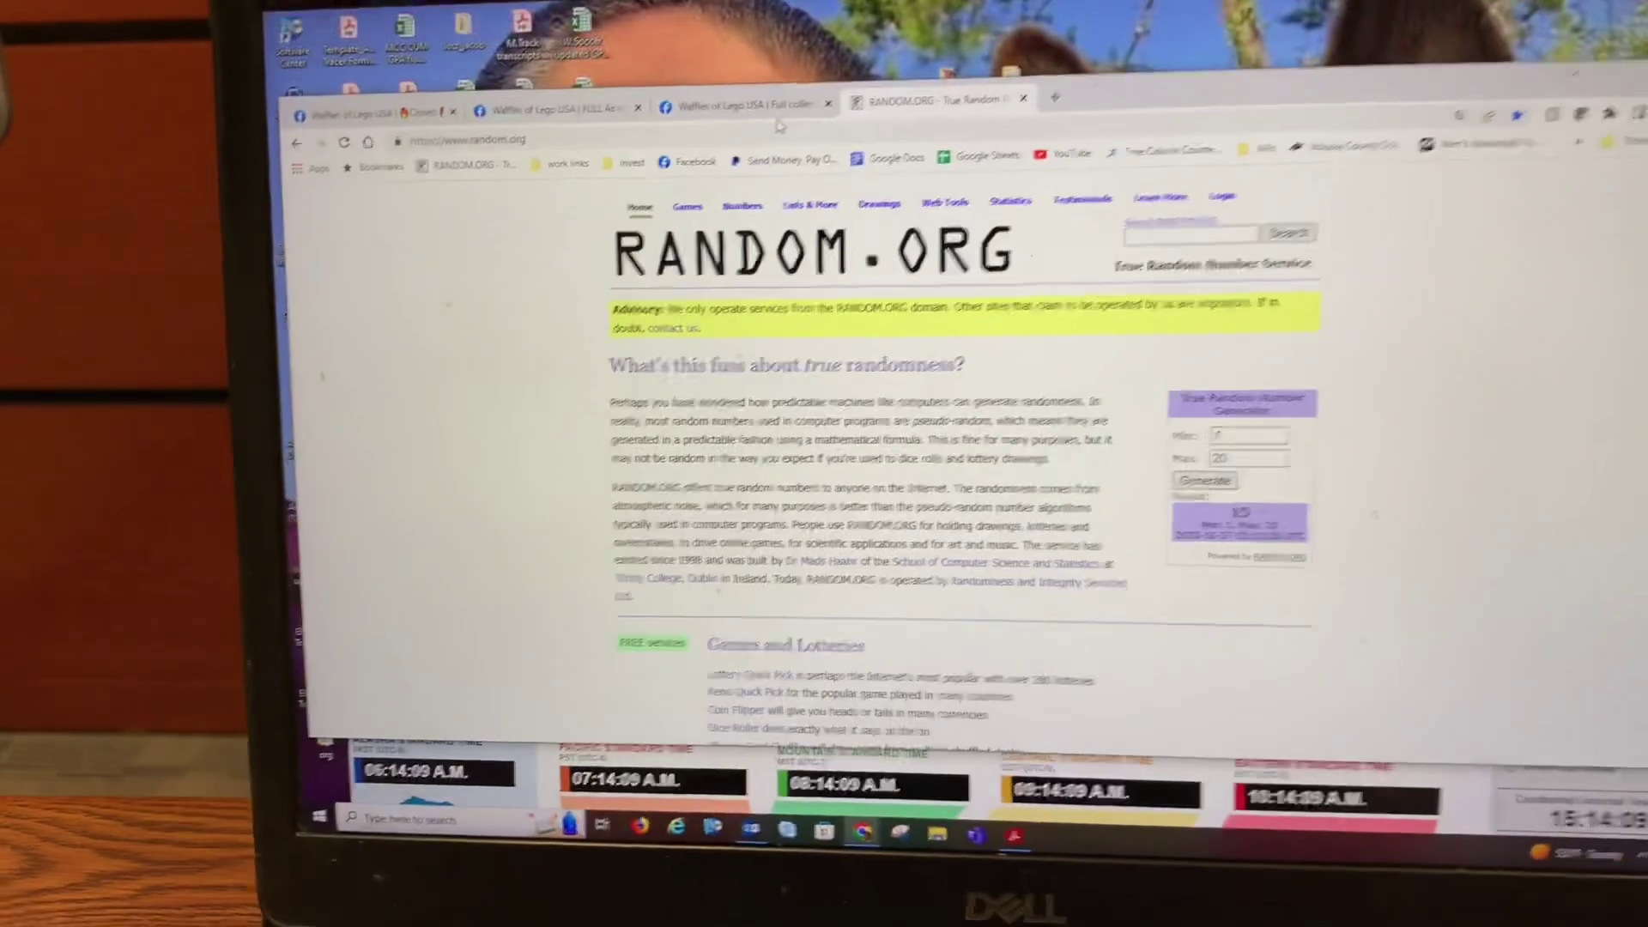
pyautogui.hotkey('ctrl', 'shift', 'Tab')
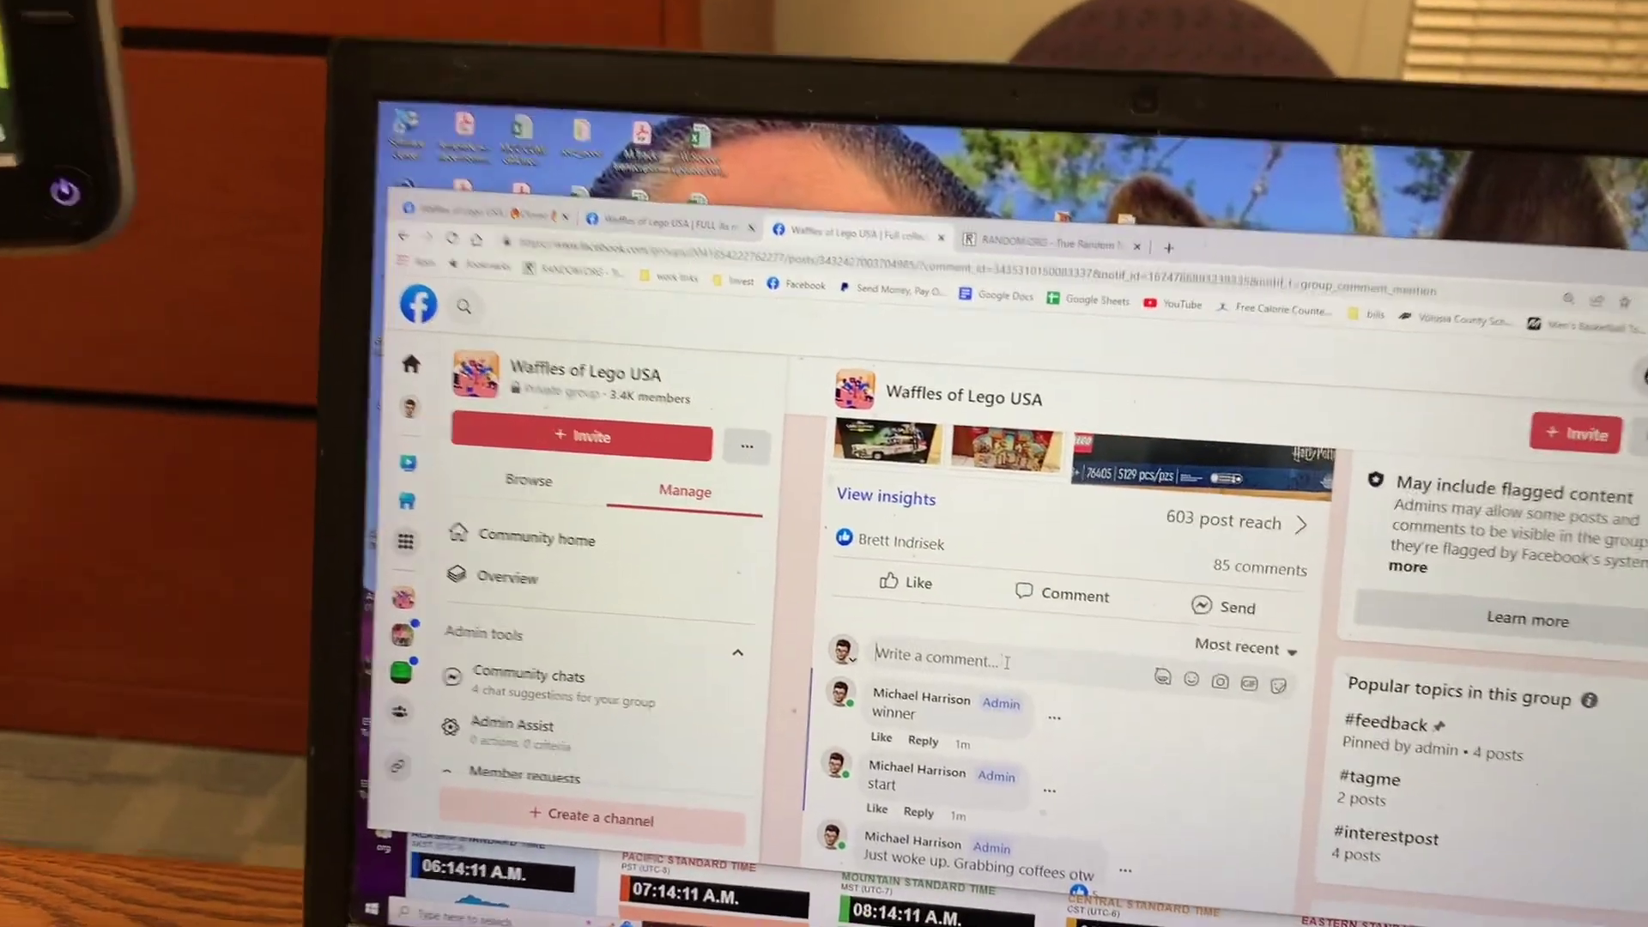
pyautogui.click(1017, 672)
pyautogui.write('end')
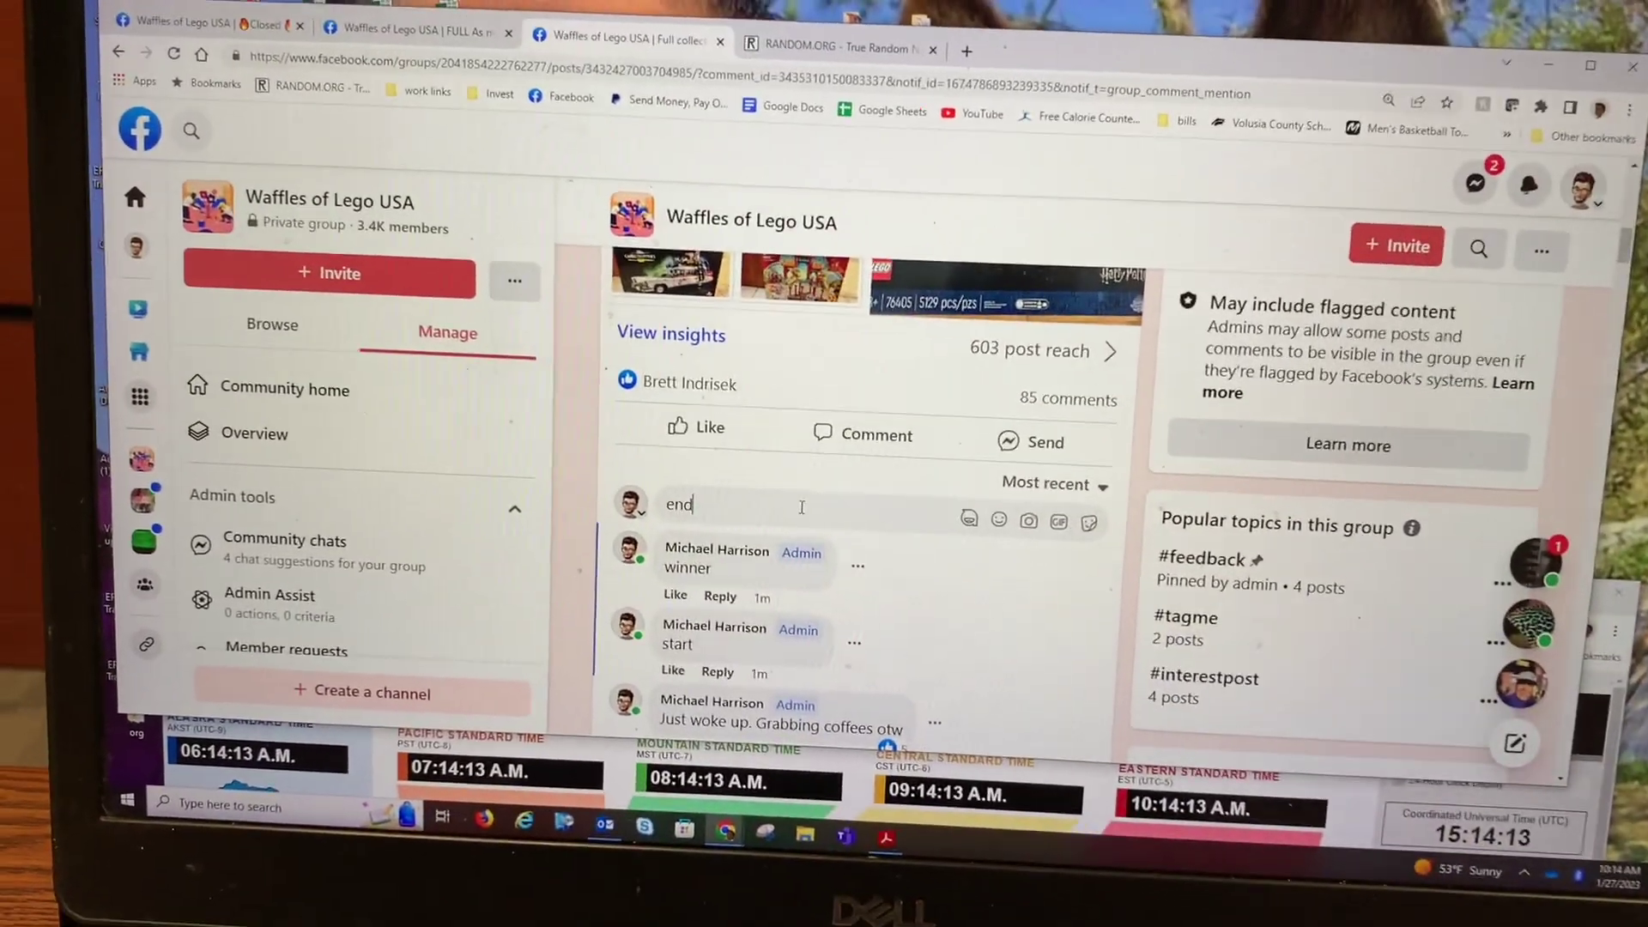